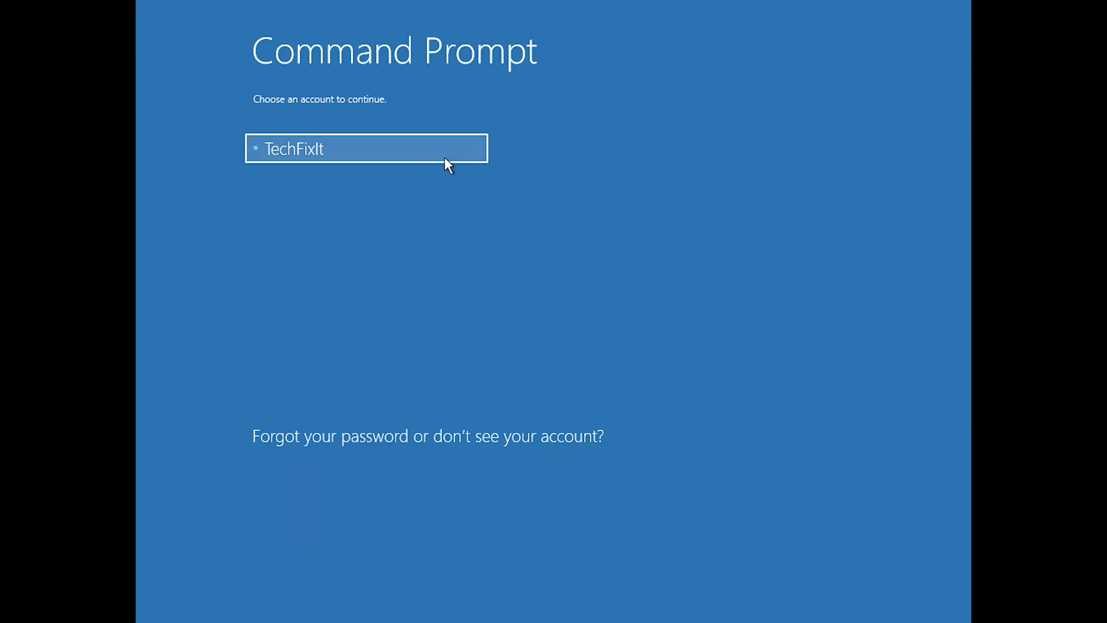
# Step: Choose the listed user account for the recovery Command Prompt and run chkdsk /f c: to repair the C: drive
pyautogui.click(445, 159)
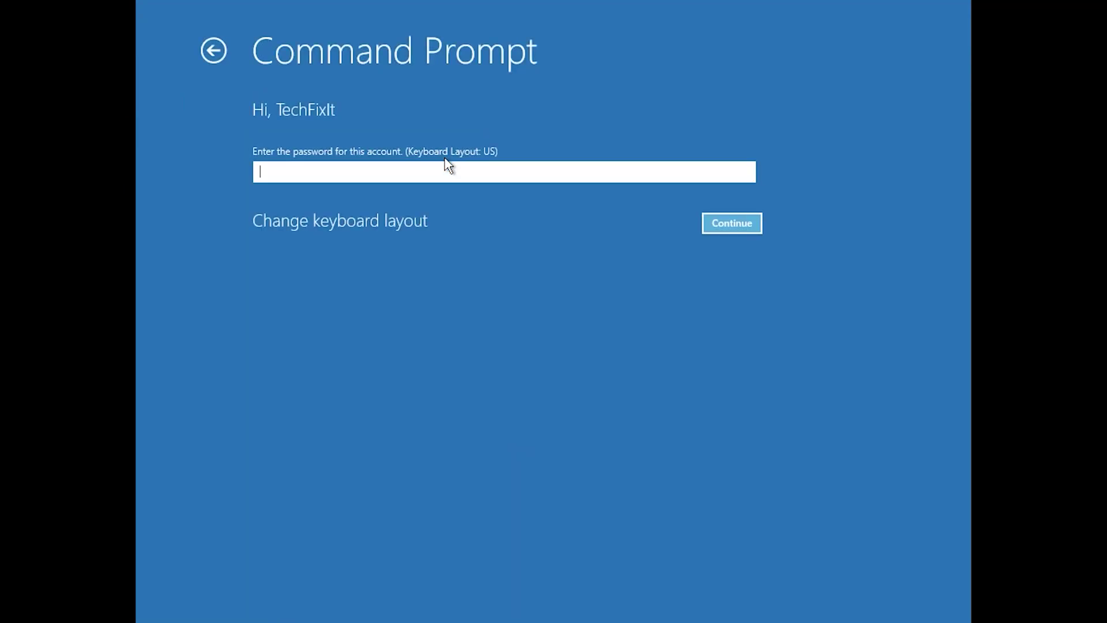
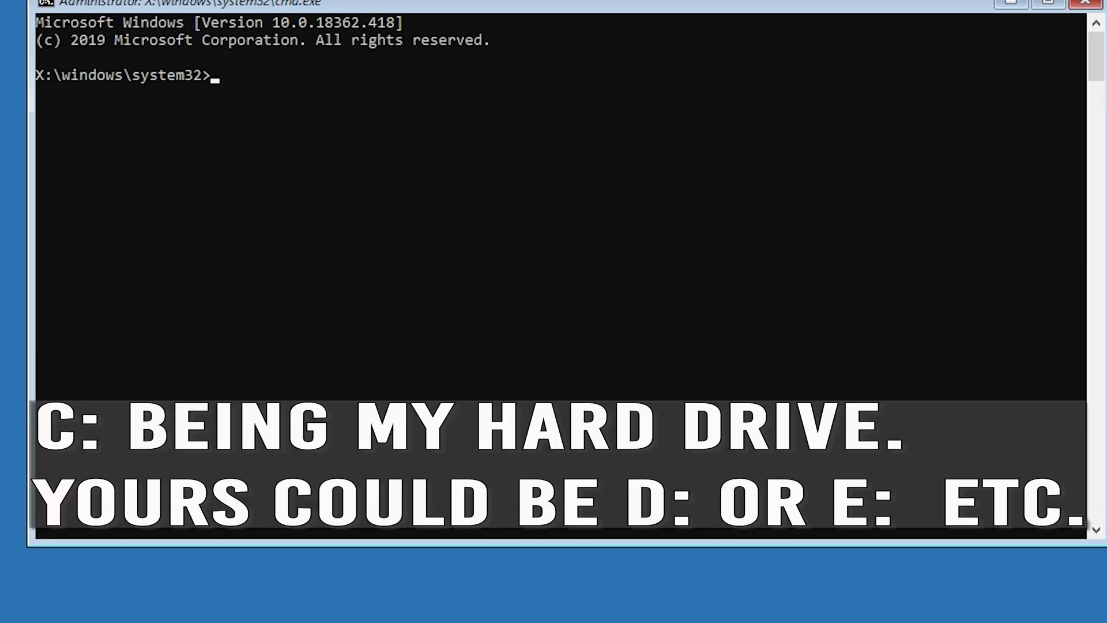
pyautogui.write('chkdsk')
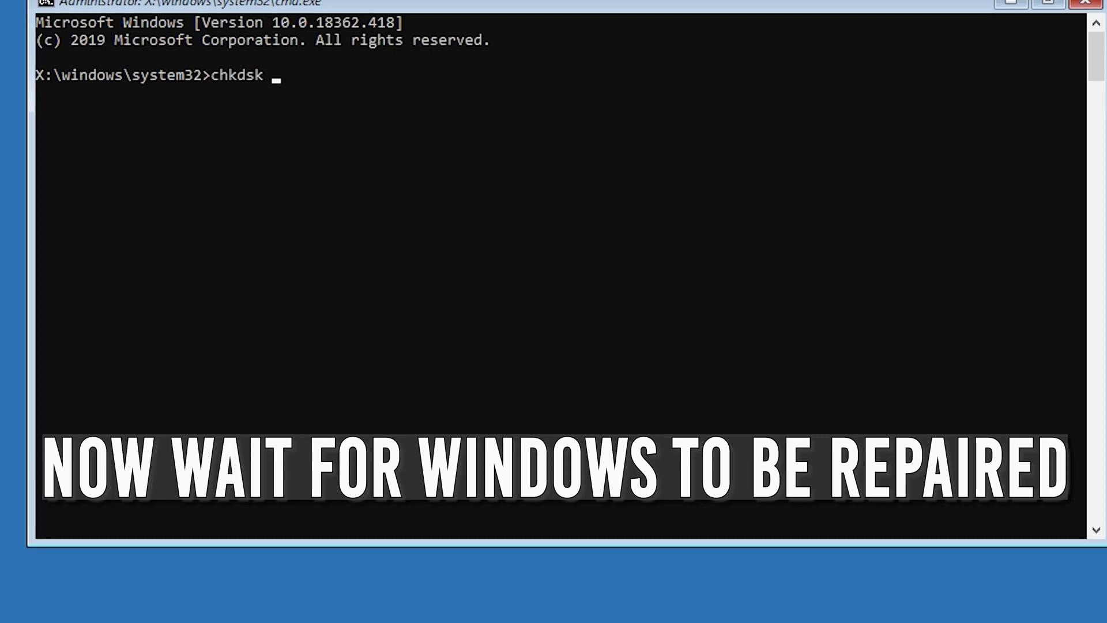
pyautogui.write('/f c:')
pyautogui.press('Return')
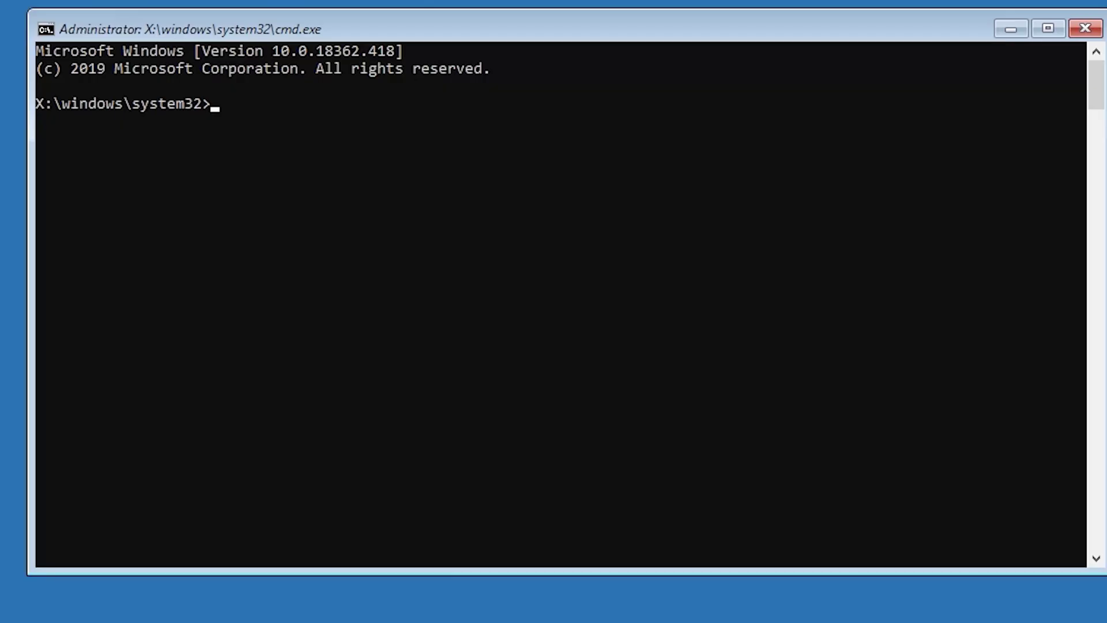
# Step: Run chkdsk /f d: to check the D: drive and fix its file system errors
pyautogui.write('chckdsk')
pyautogui.press('BackSpace')
pyautogui.press('BackSpace')
pyautogui.press('BackSpace')
pyautogui.press('BackSpace')
pyautogui.press('BackSpace')
pyautogui.press('BackSpace')
pyautogui.press('BackSpace')
pyautogui.write('chkdsk /f ')
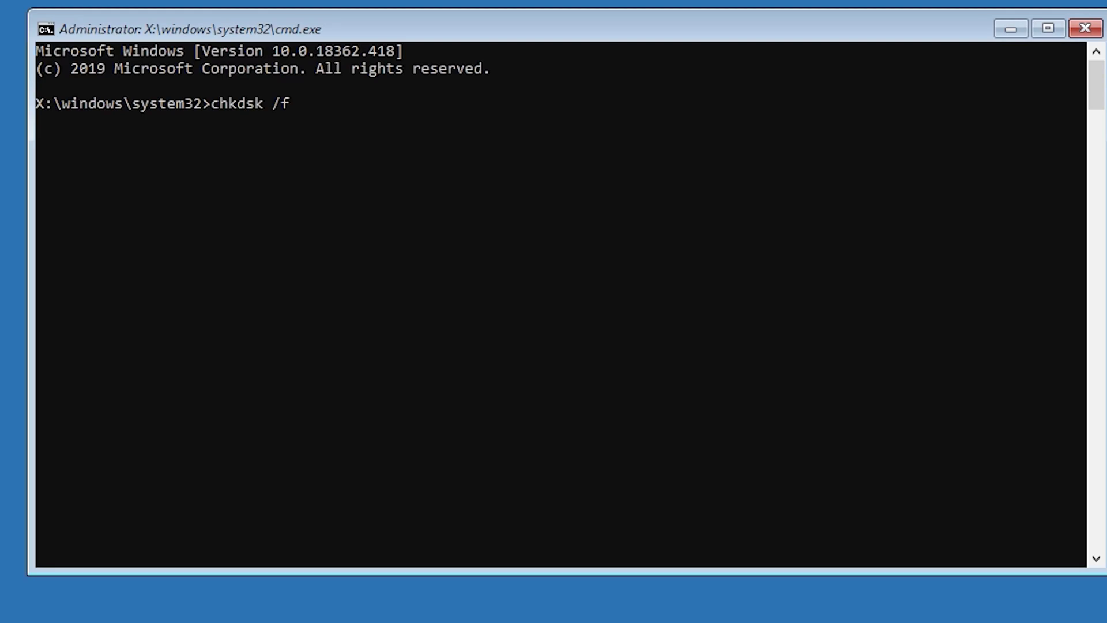
pyautogui.write('d:')
pyautogui.press('Return')
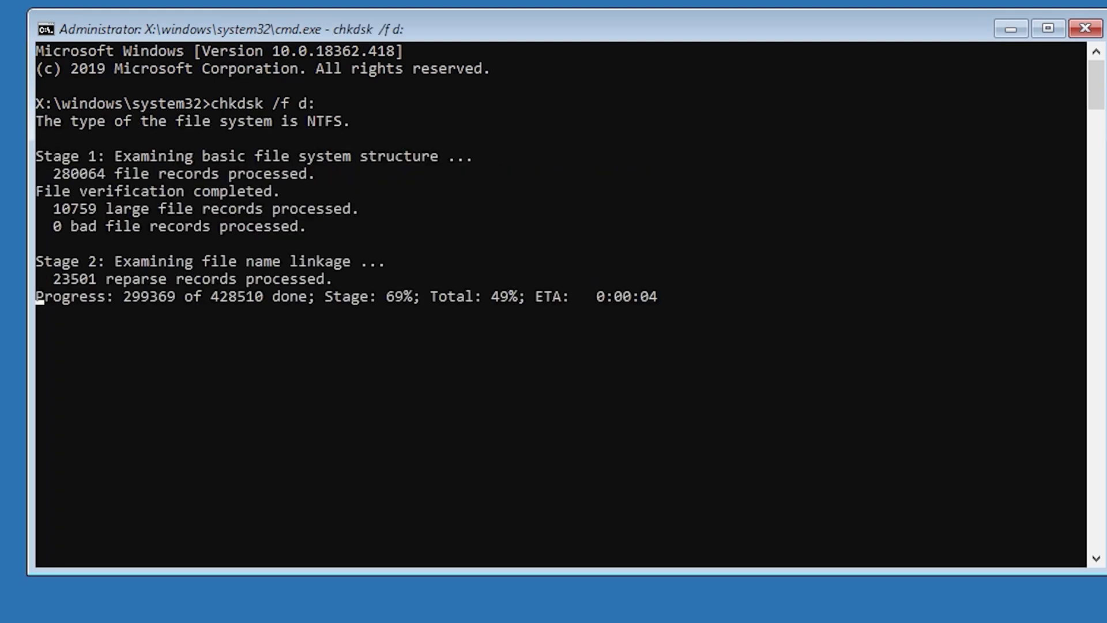
# Step: Exit the Command Prompt and continue to Windows 10
pyautogui.write('exit')
pyautogui.press('Return')
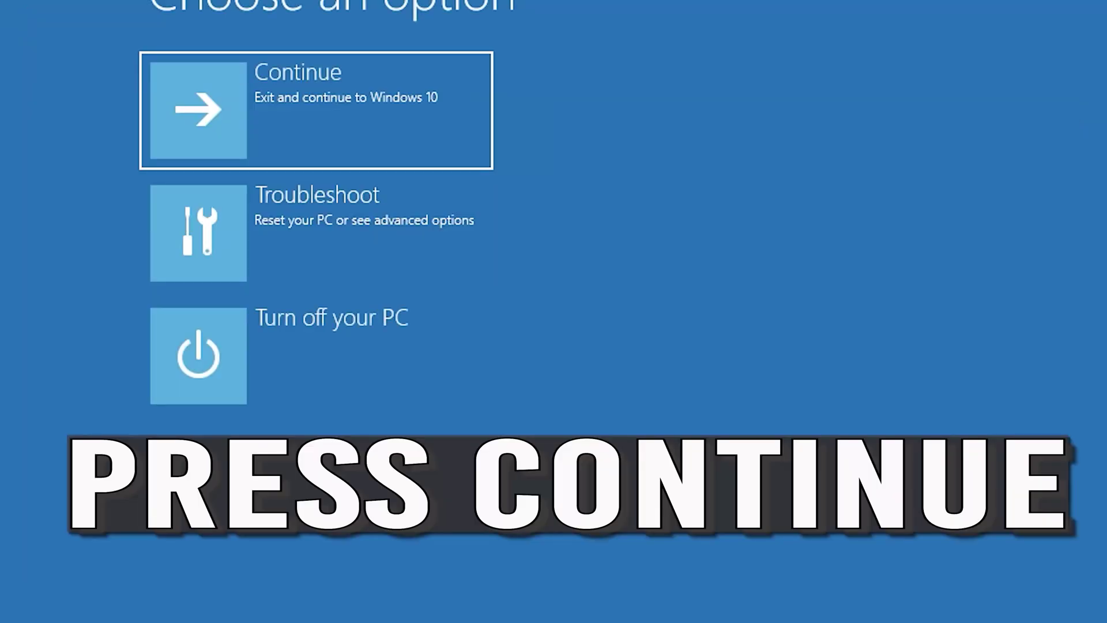
pyautogui.click(228, 138)
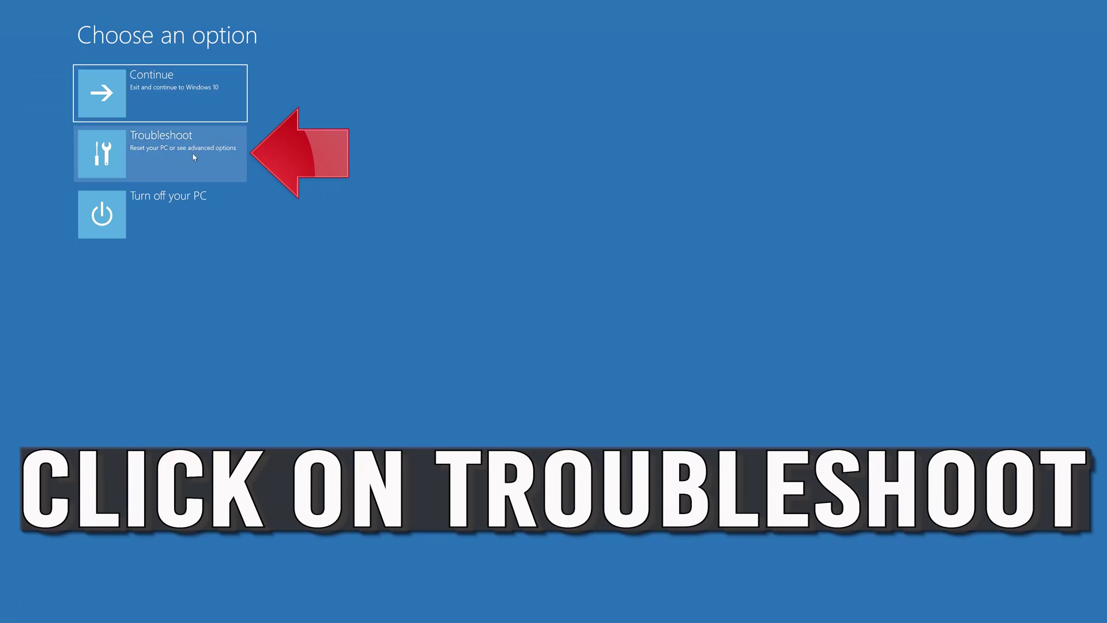
# Step: Start System Restore from the advanced troubleshooting options and continue with the listed user account
pyautogui.click(164, 164)
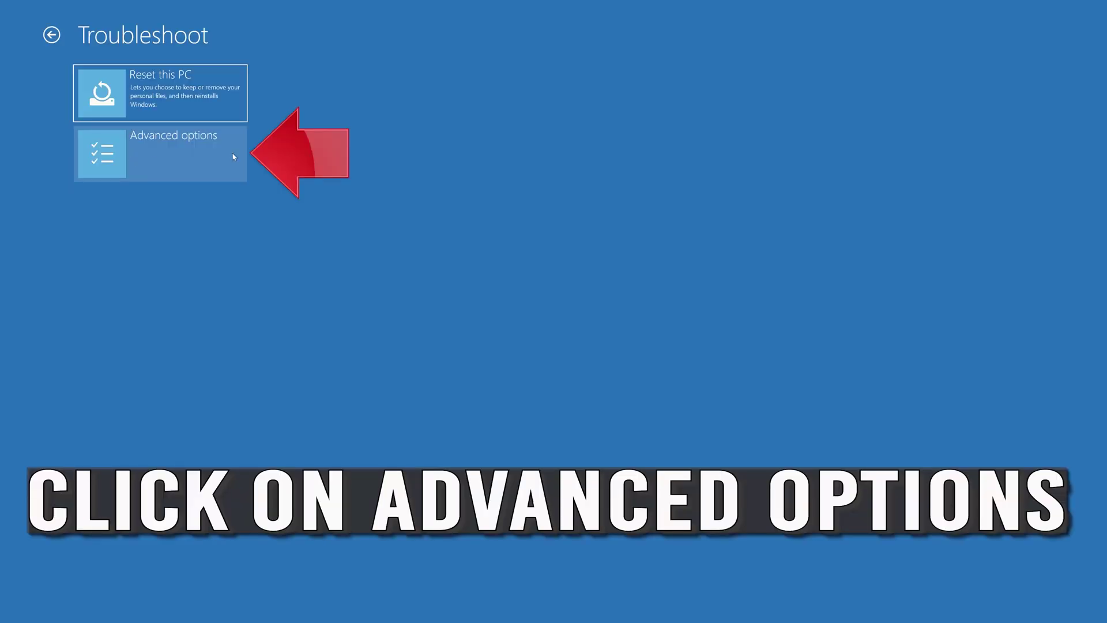
pyautogui.click(174, 164)
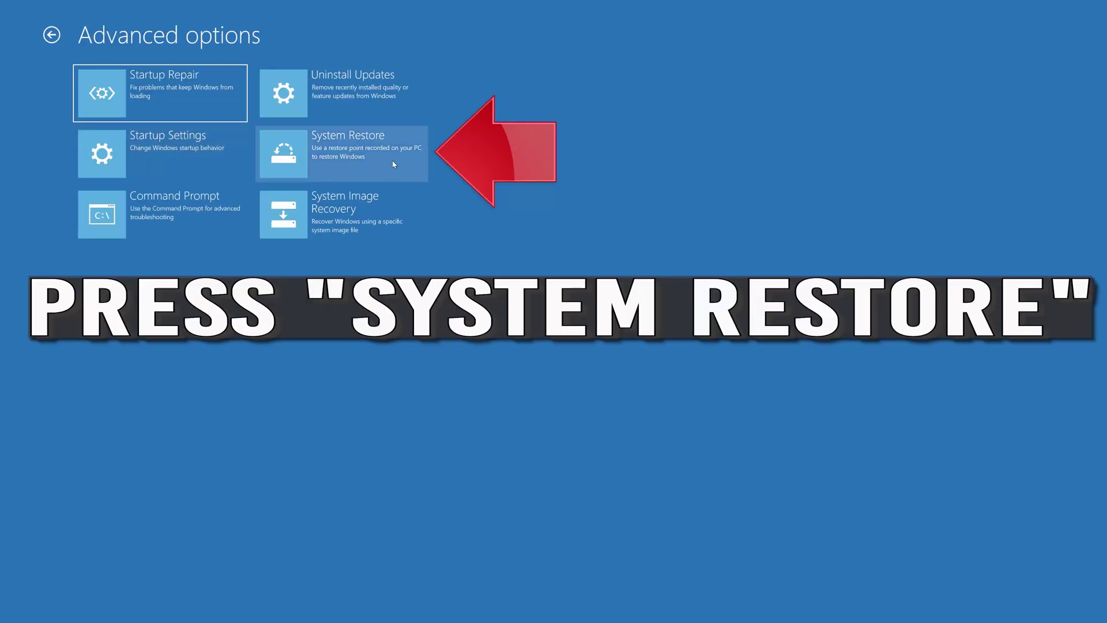
pyautogui.click(364, 169)
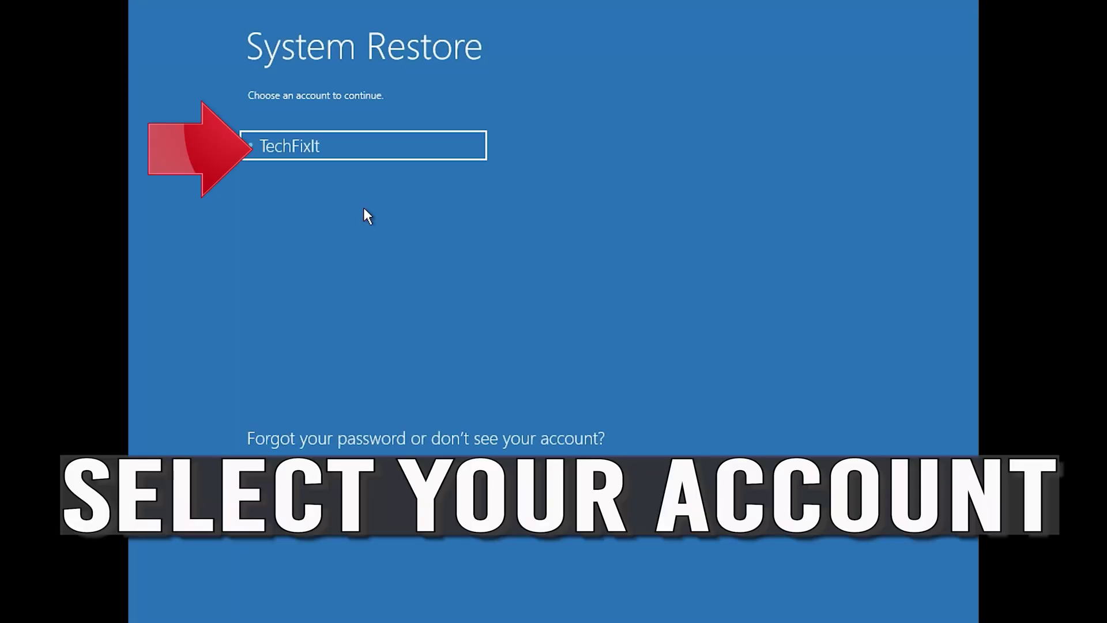
pyautogui.click(376, 145)
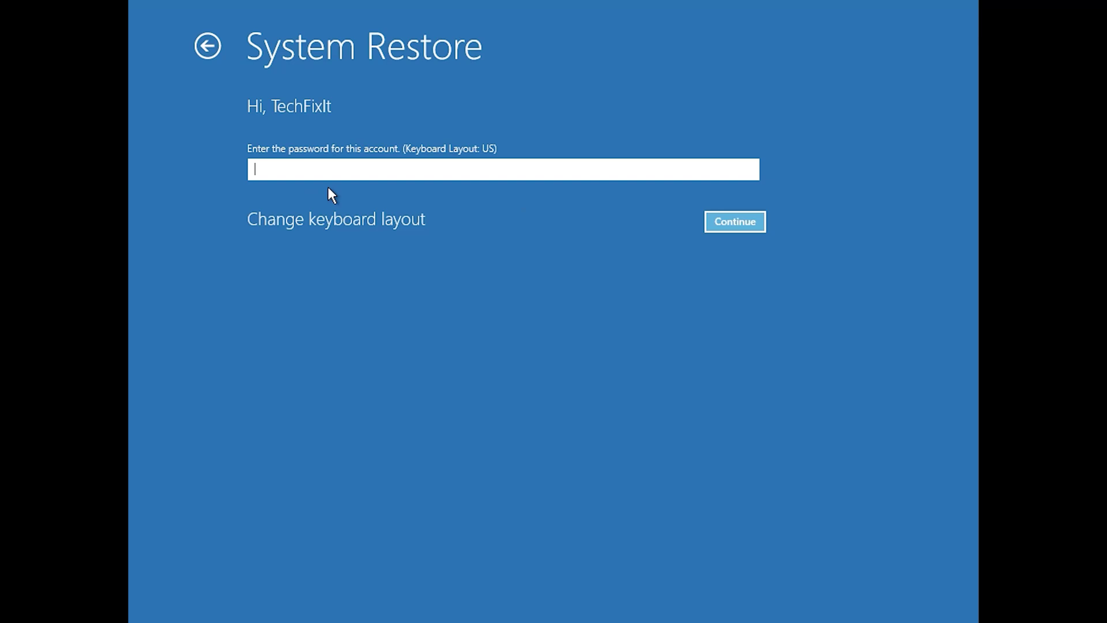
pyautogui.click(726, 221)
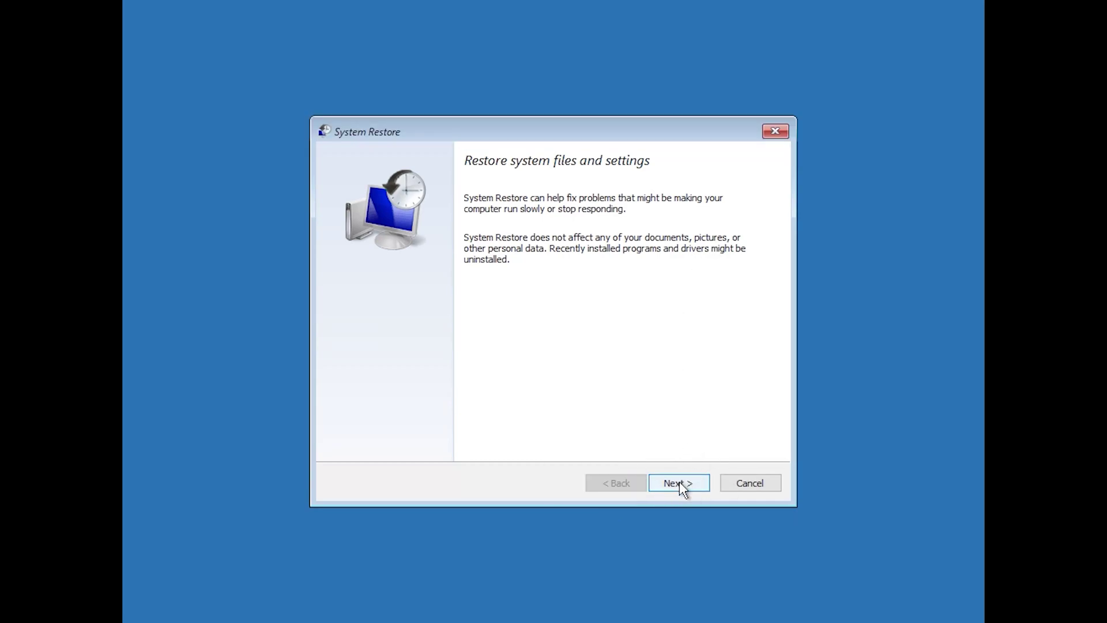
# Step: Restore the system to the manual restore point of 1/10/2020 12:21:42 AM and restart the computer
pyautogui.click(679, 482)
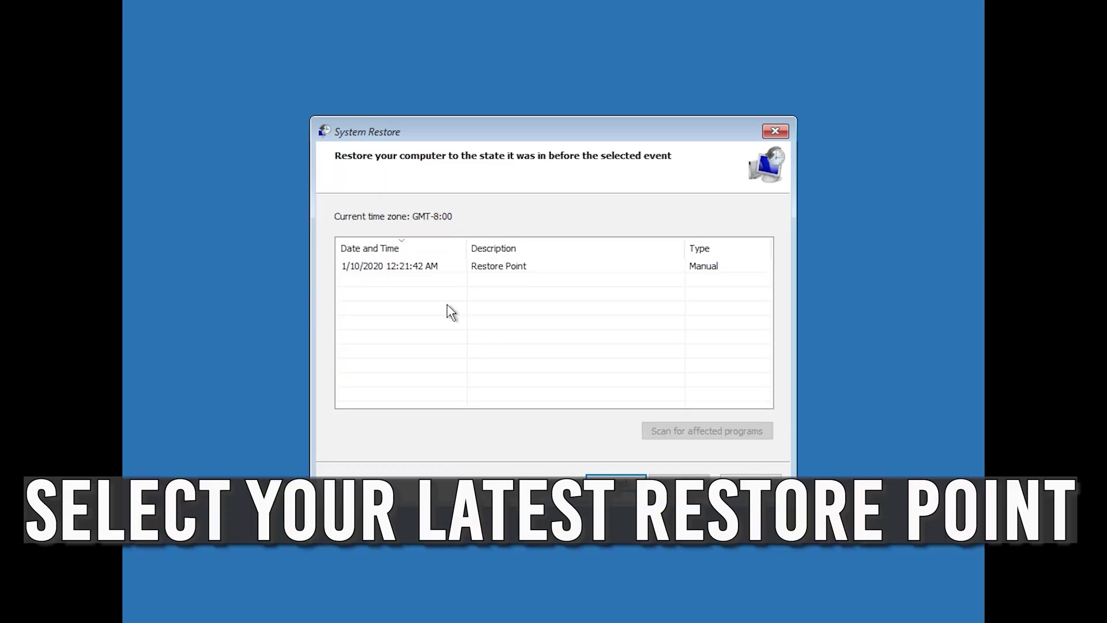
pyautogui.click(394, 269)
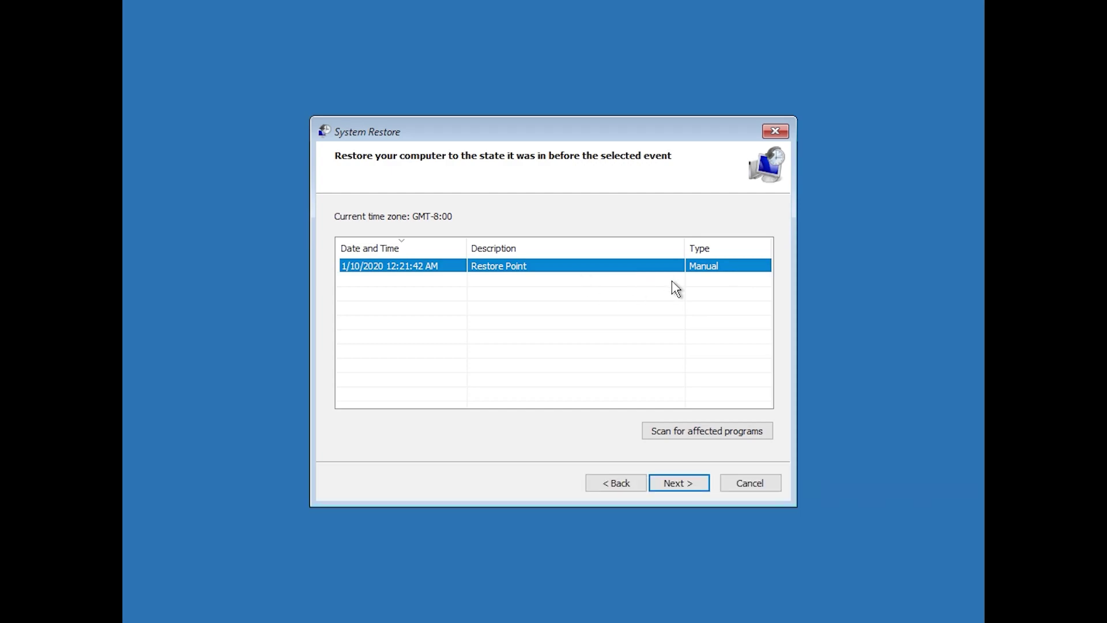
pyautogui.click(678, 483)
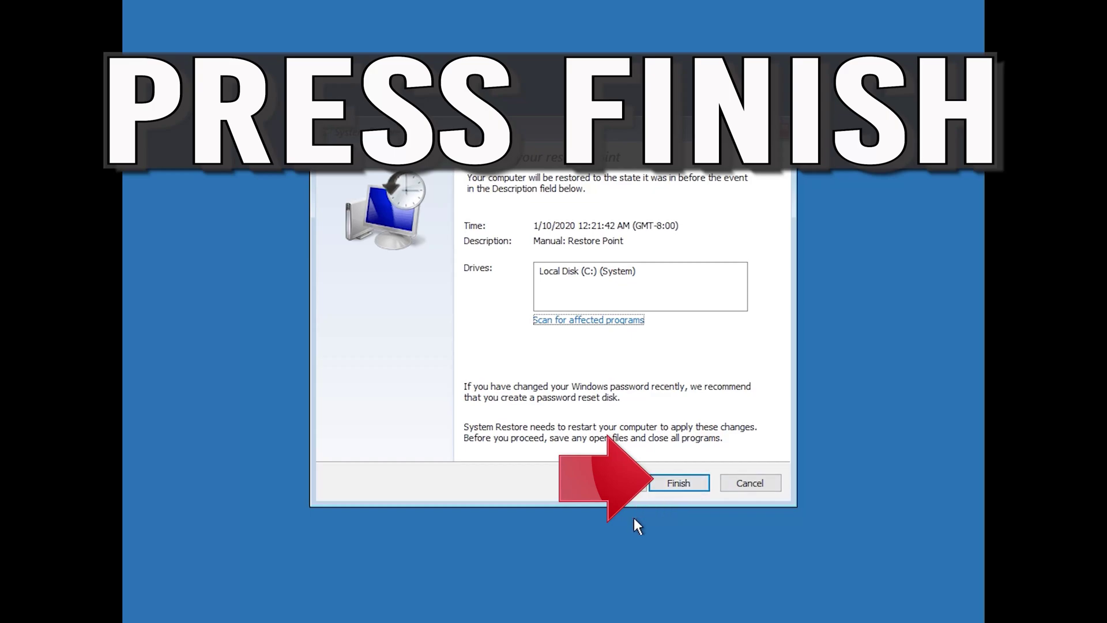
pyautogui.click(680, 491)
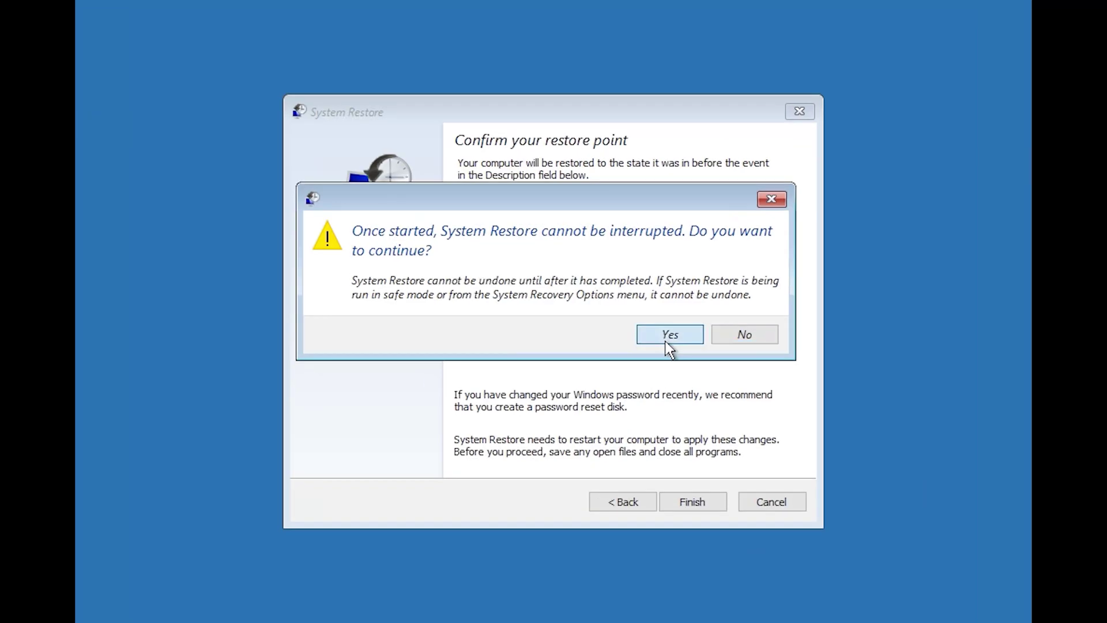
pyautogui.click(661, 333)
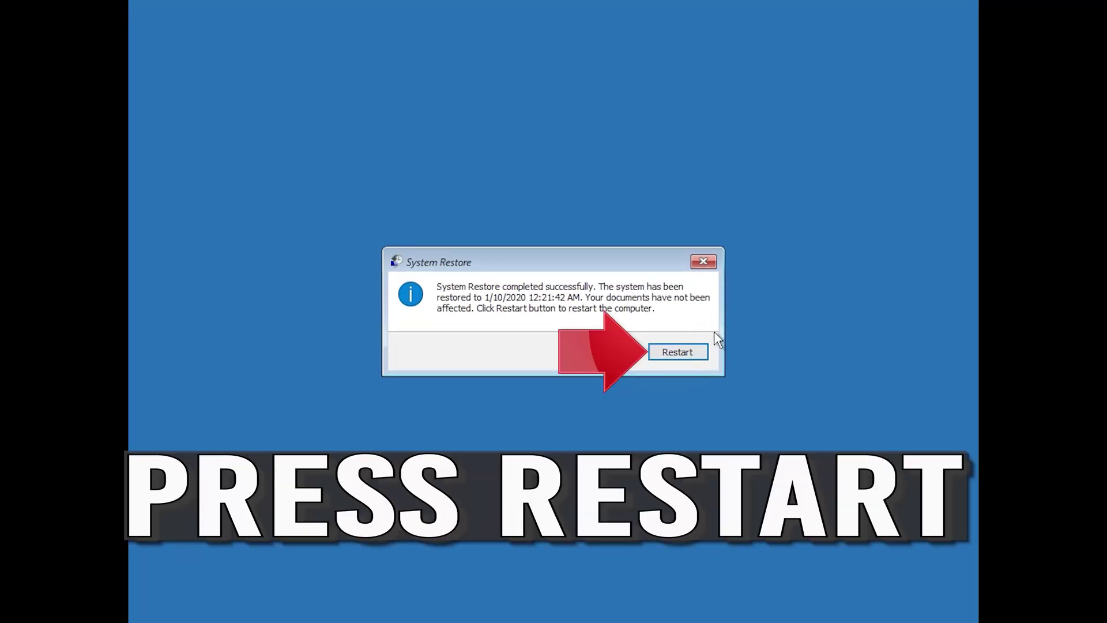
pyautogui.click(667, 356)
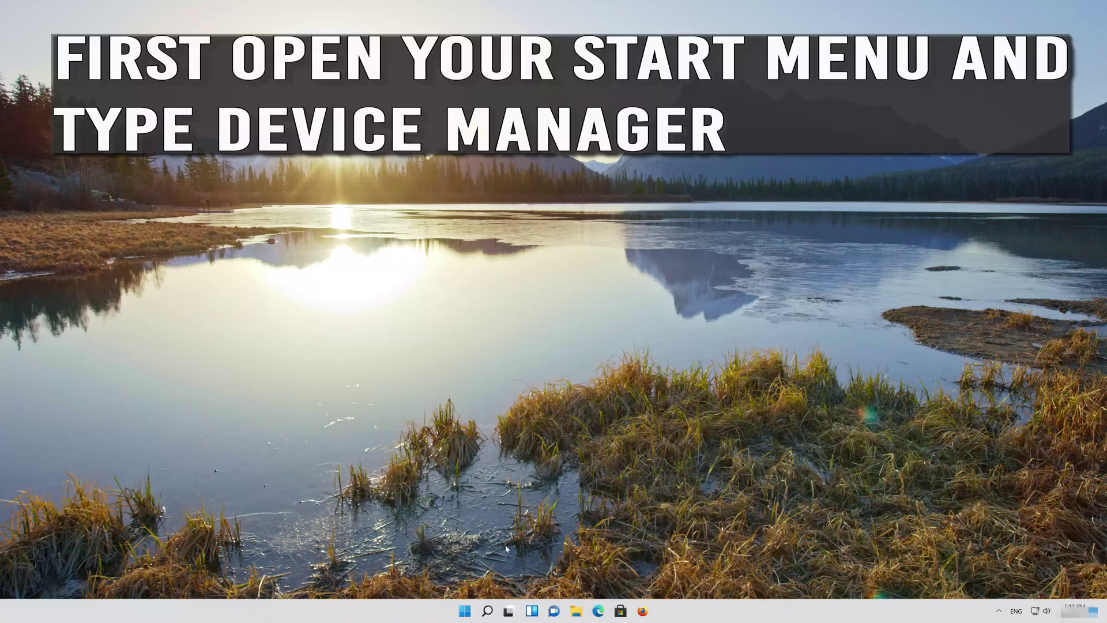
# Step: Open Device Manager and show the driver properties of the NVIDIA GeForce RTX 3080 Ti display adapter
pyautogui.click(464, 612)
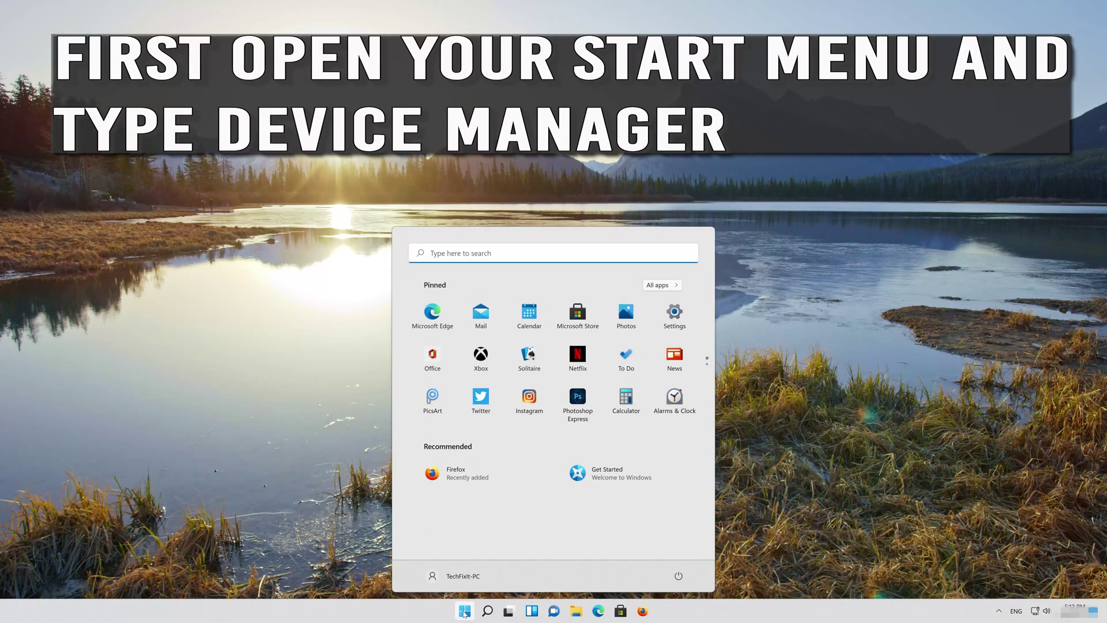
pyautogui.write('device manager')
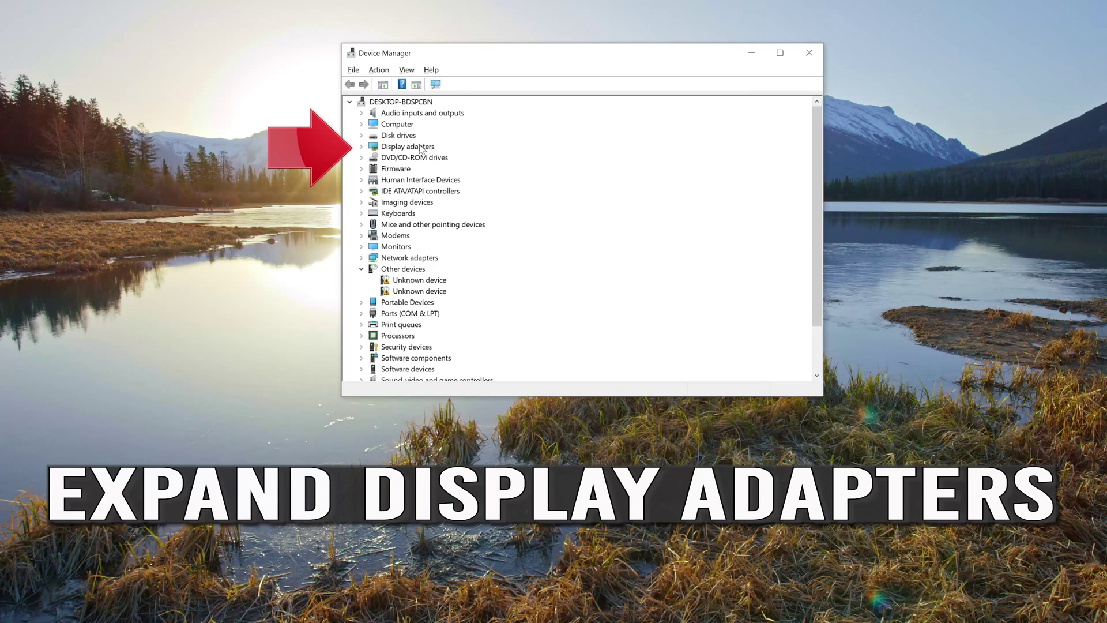
pyautogui.click(362, 149)
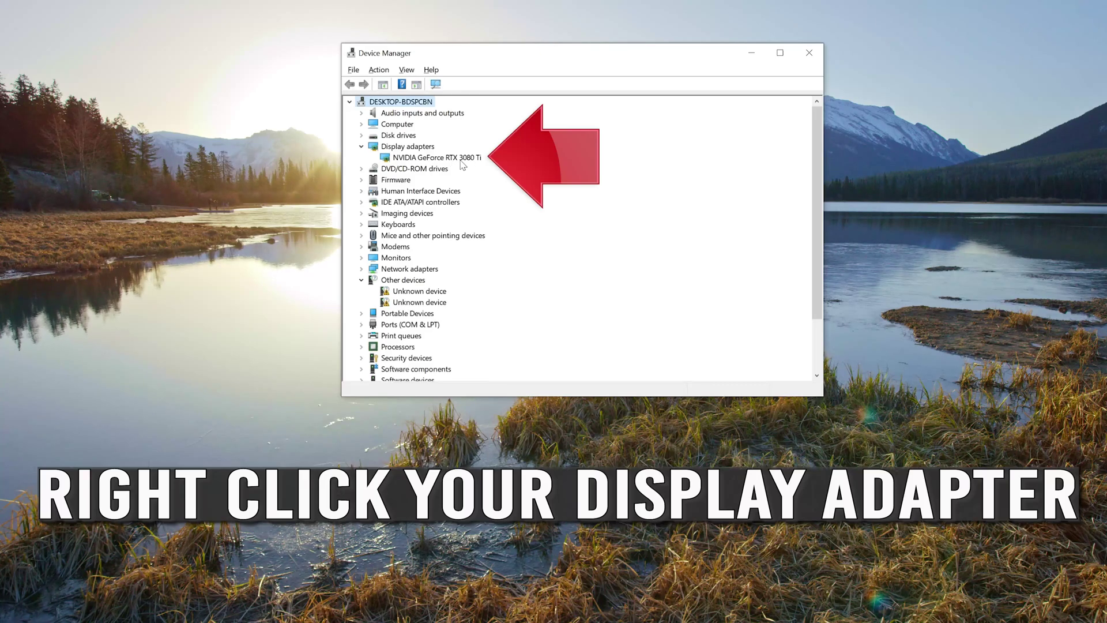
pyautogui.rightClick(462, 161)
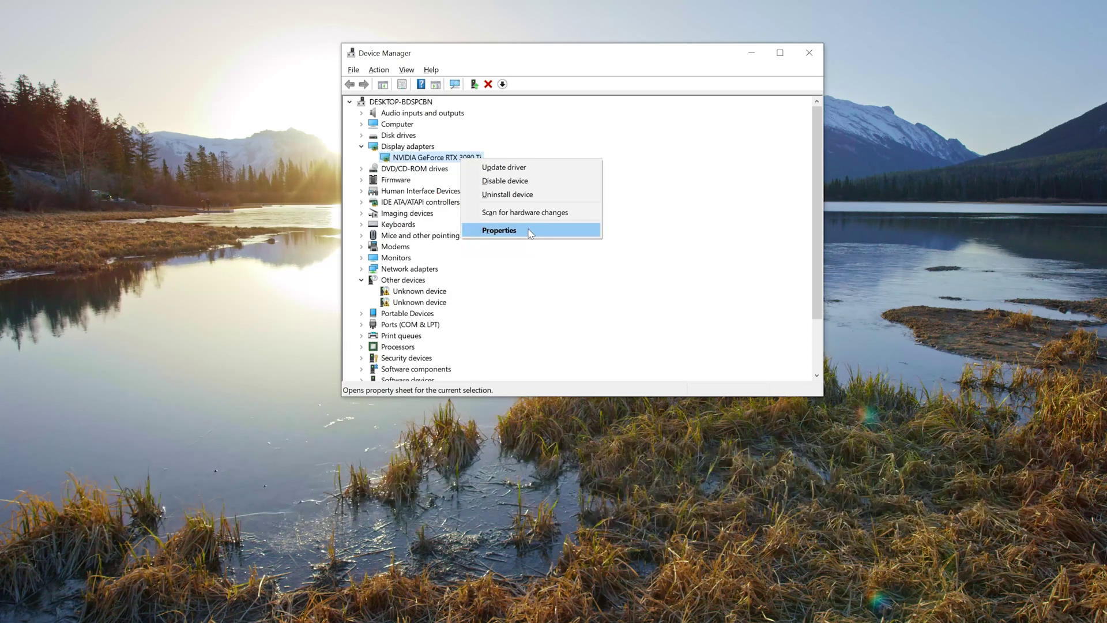
pyautogui.click(530, 232)
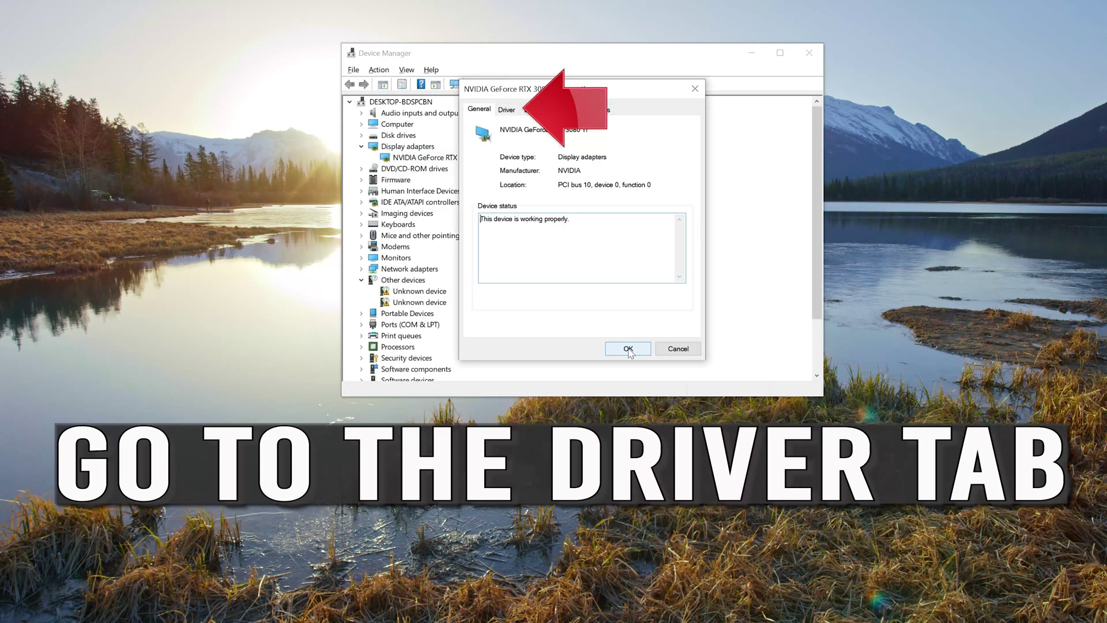
pyautogui.click(506, 110)
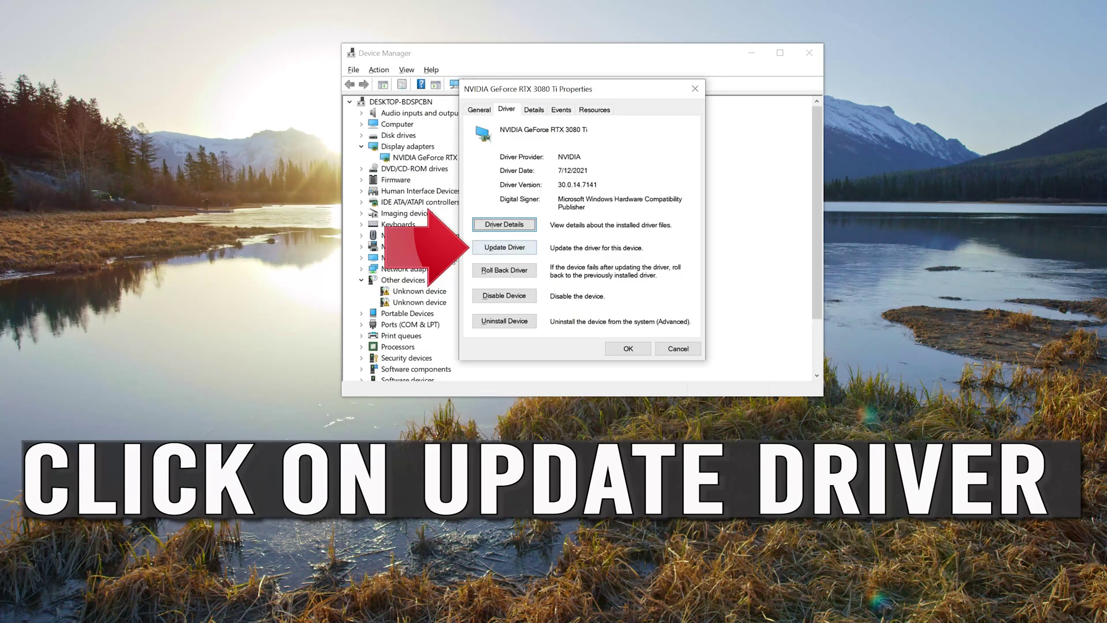
# Step: Update the display adapter's driver with an automatic driver search, then close its properties and Device Manager
pyautogui.click(490, 251)
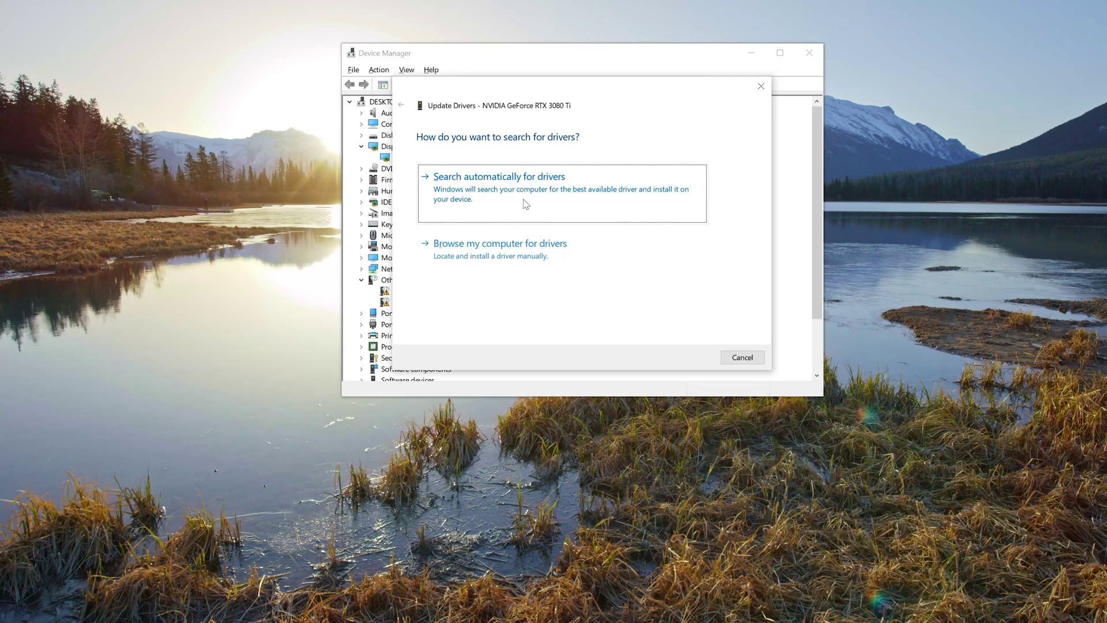
pyautogui.click(526, 204)
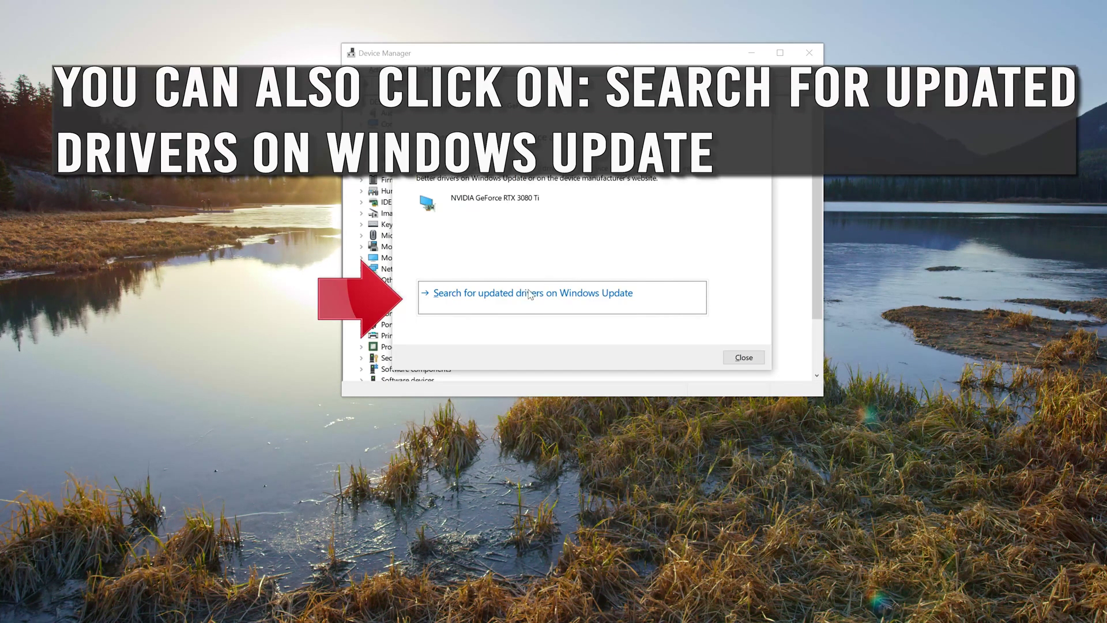
pyautogui.click(744, 358)
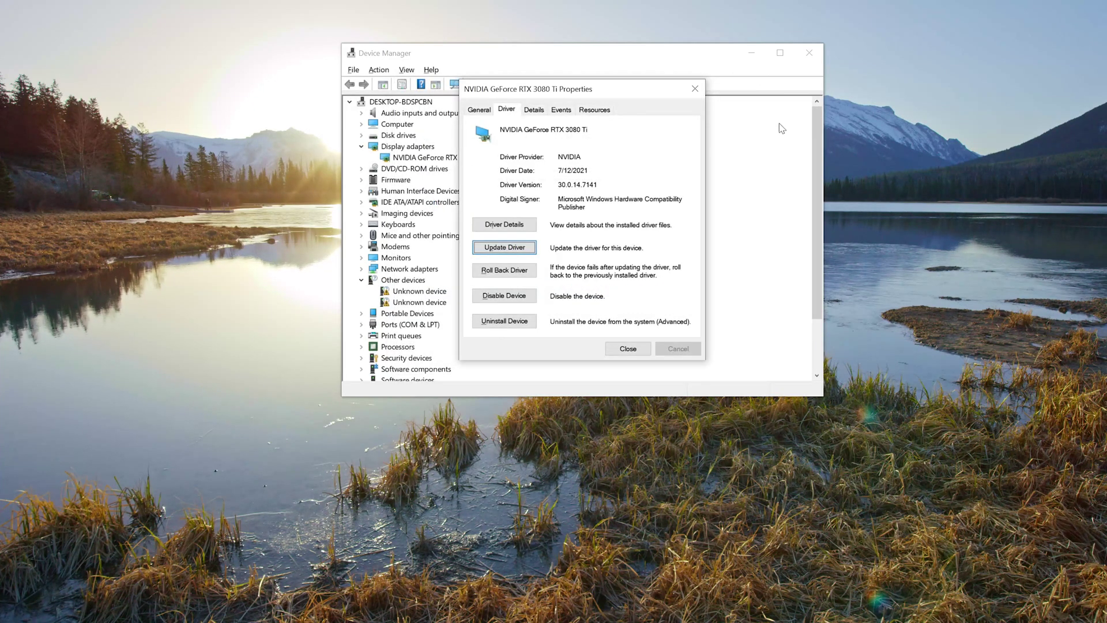
pyautogui.click(695, 88)
pyautogui.click(809, 52)
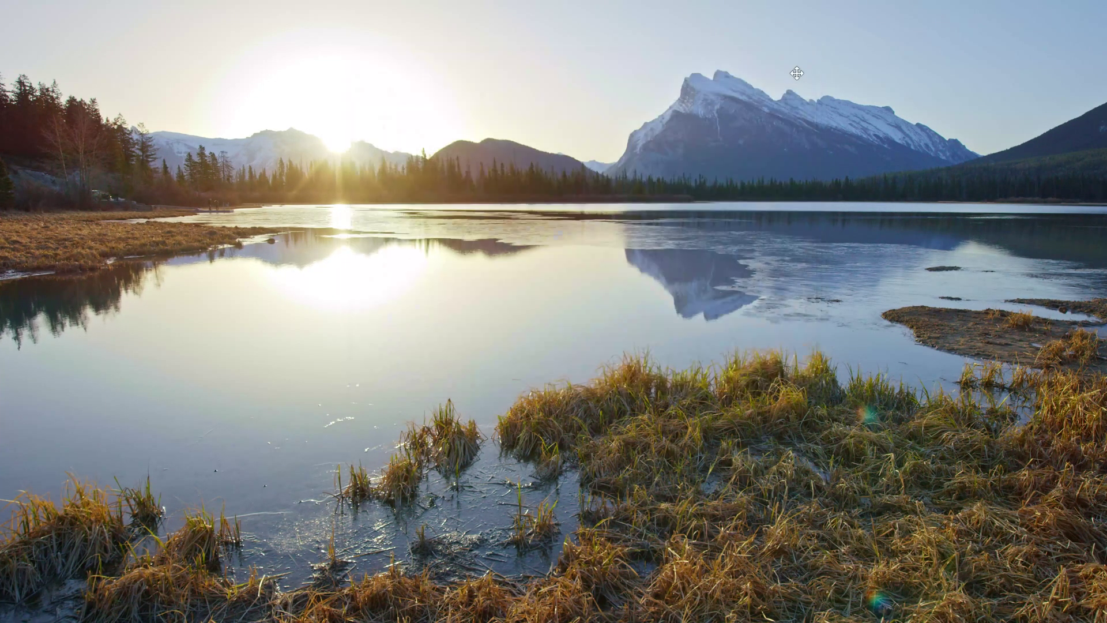